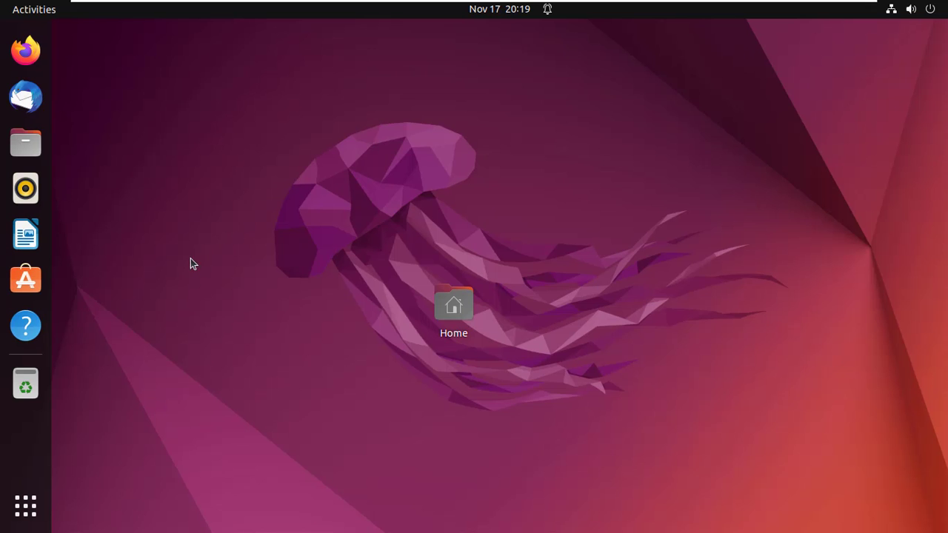
# Launch Firefox from the Ubuntu dock to a new tab
pyautogui.click(33, 53)
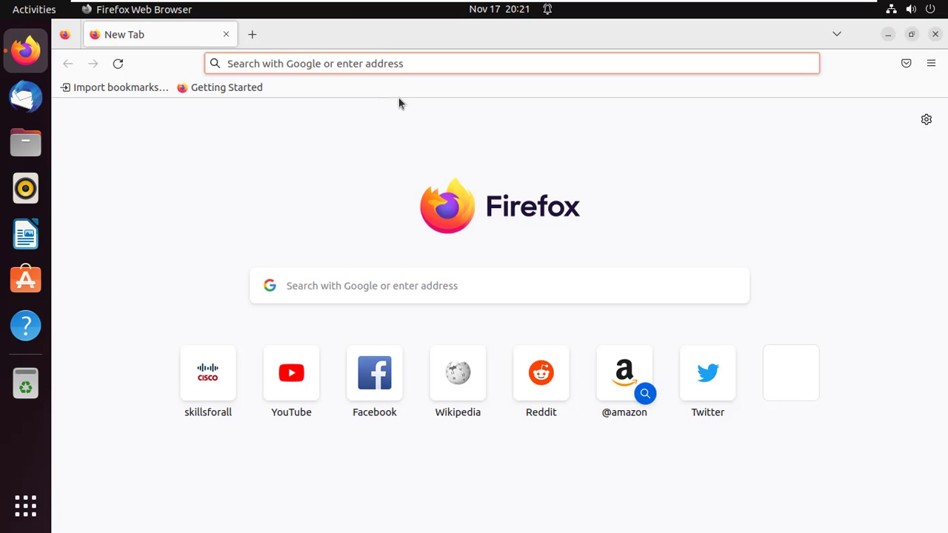
# Download nomachine_8.2.3_4_amd64.deb (DEB amd64) from downloads.nomachine.com/linux/?id=1
pyautogui.write('https://downloads.nomachine.com/linux/?id=1')
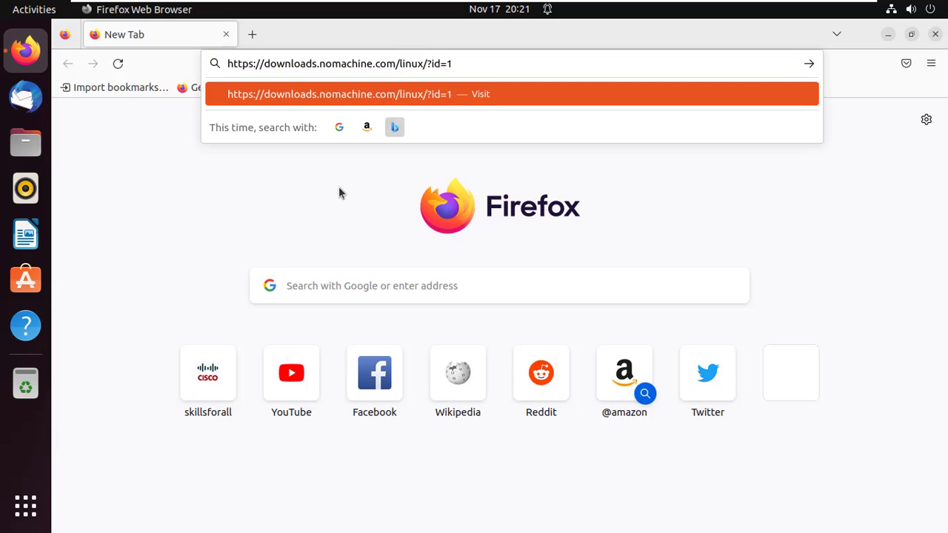
pyautogui.press('Return')
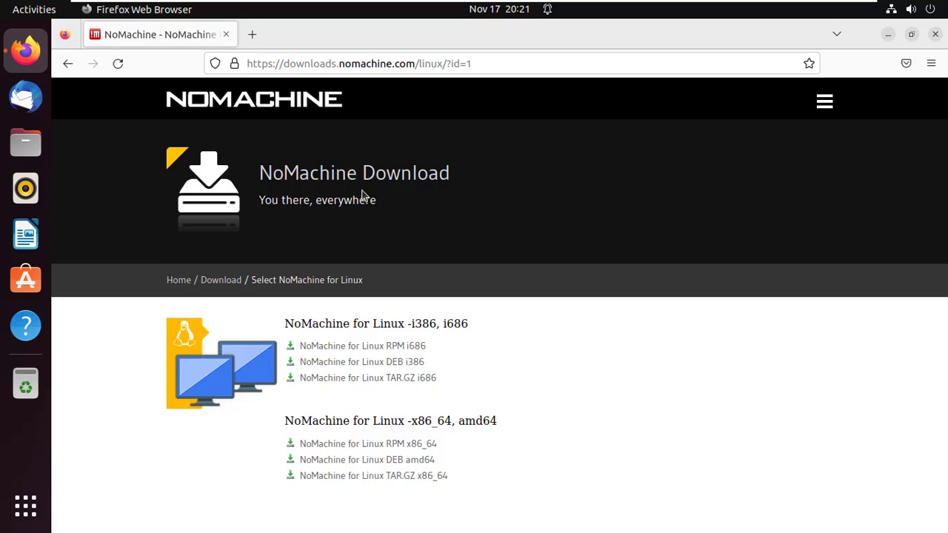
pyautogui.scroll(-2, 428, 400)
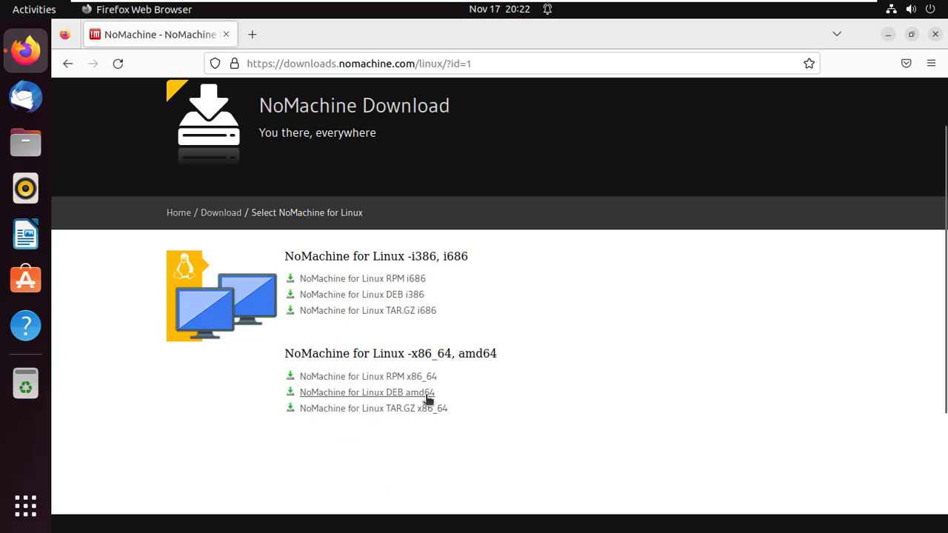
pyautogui.click(427, 400)
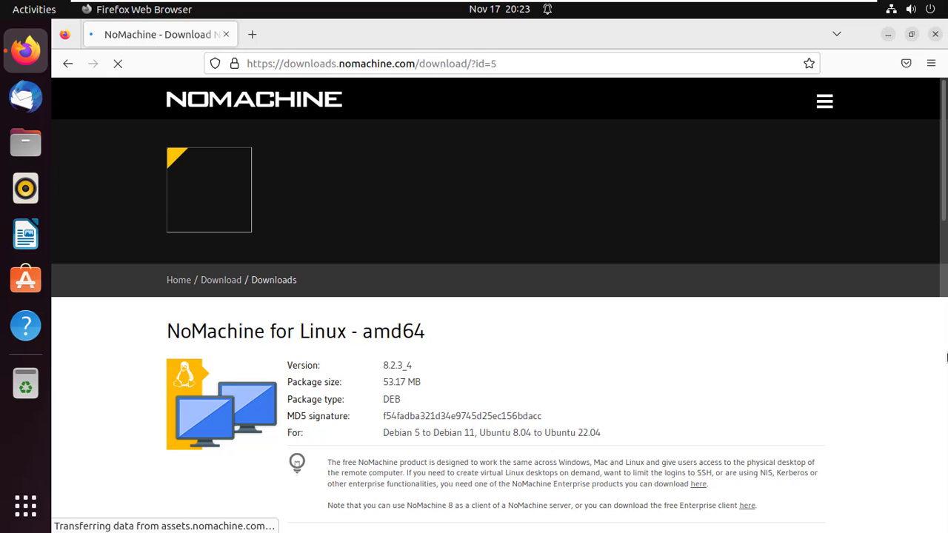
pyautogui.scroll(-1, 943, 195)
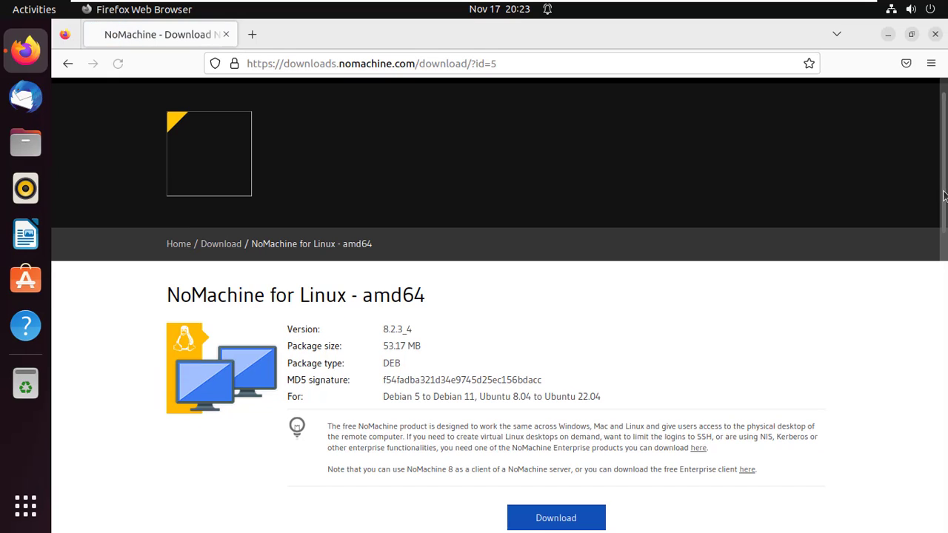
pyautogui.scroll(-2, 943, 215)
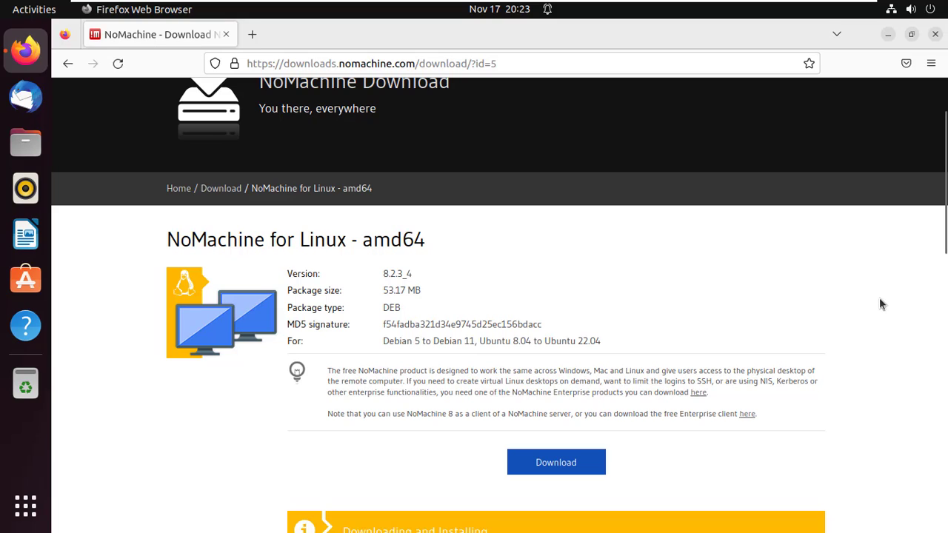
pyautogui.click(588, 468)
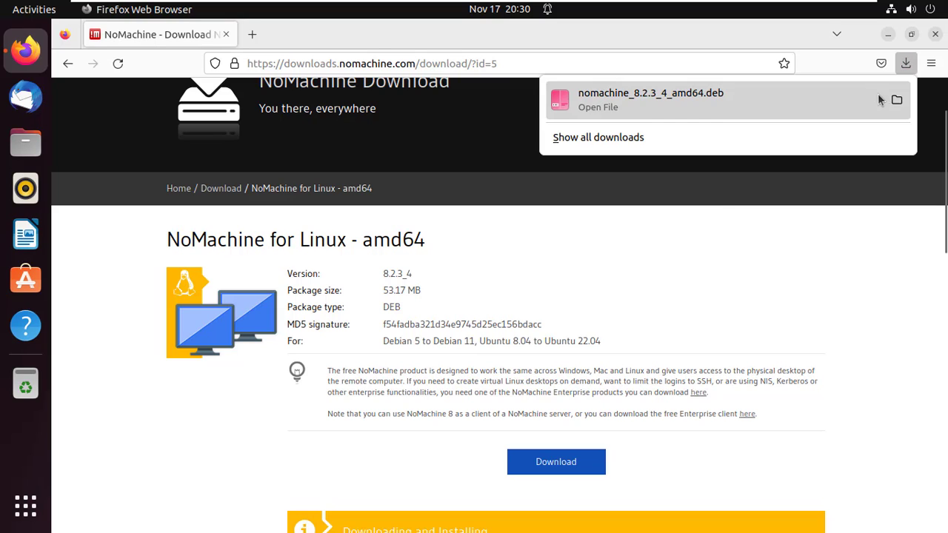
# Move into the Downloads folder and list its files, showing the NoMachine .deb
pyautogui.write('cd ')
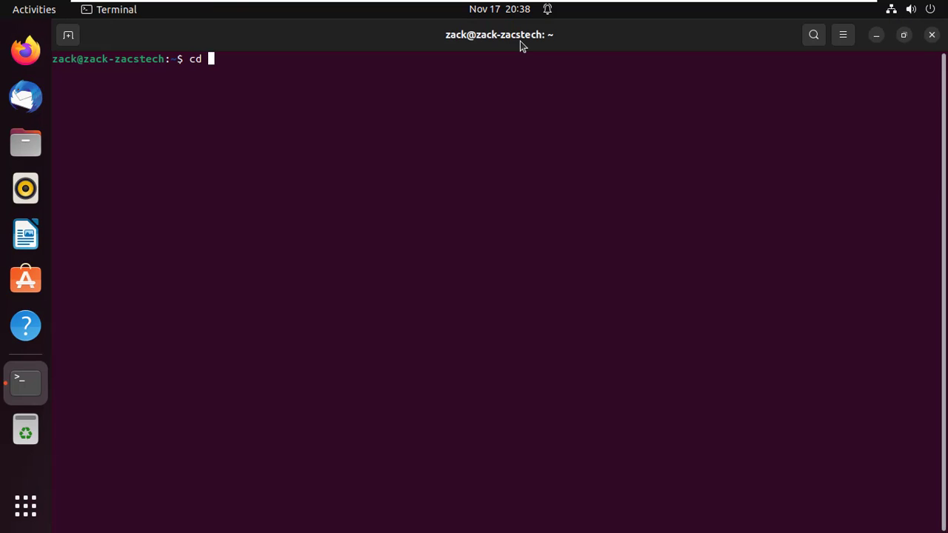
pyautogui.write('do')
pyautogui.press('BackSpace')
pyautogui.press('BackSpace')
pyautogui.write('D')
pyautogui.write('ownloa')
pyautogui.write('ds')
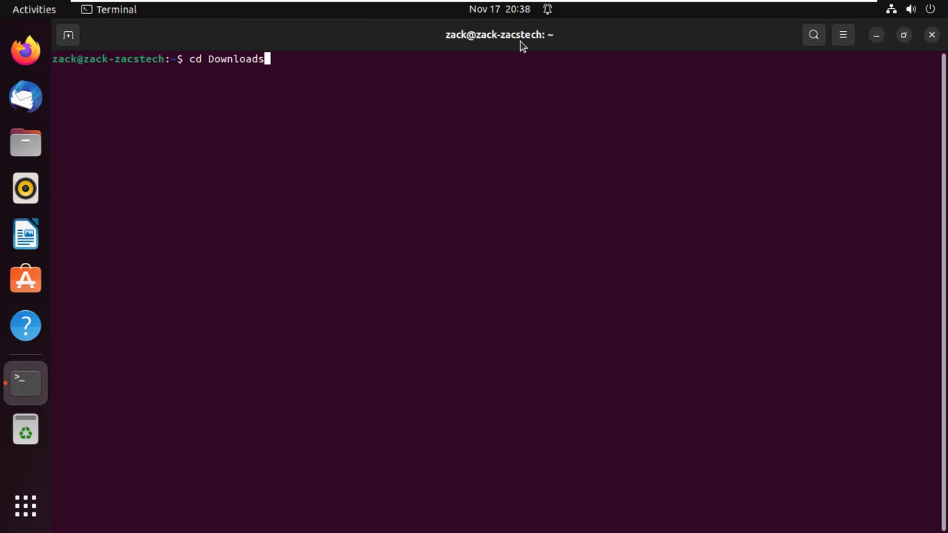
pyautogui.press('Return')
pyautogui.write('ls')
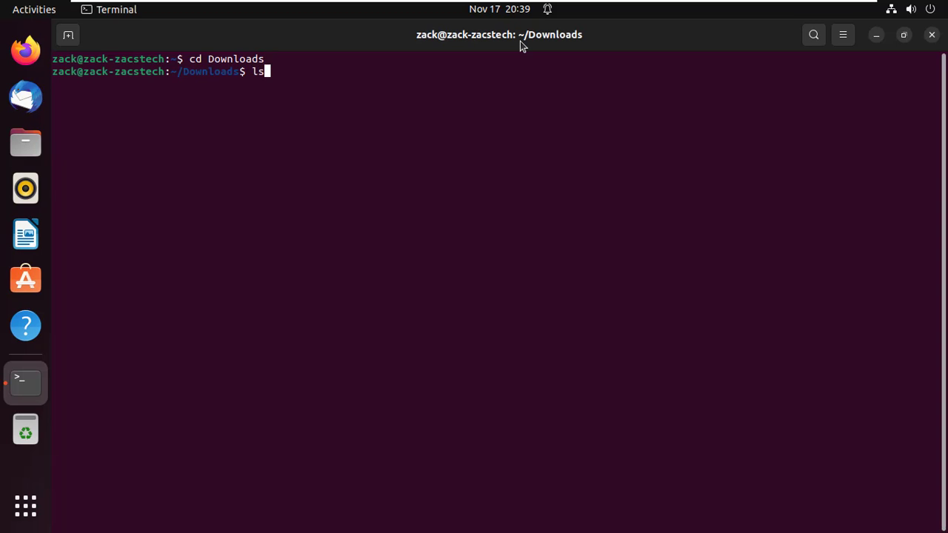
pyautogui.press('Return')
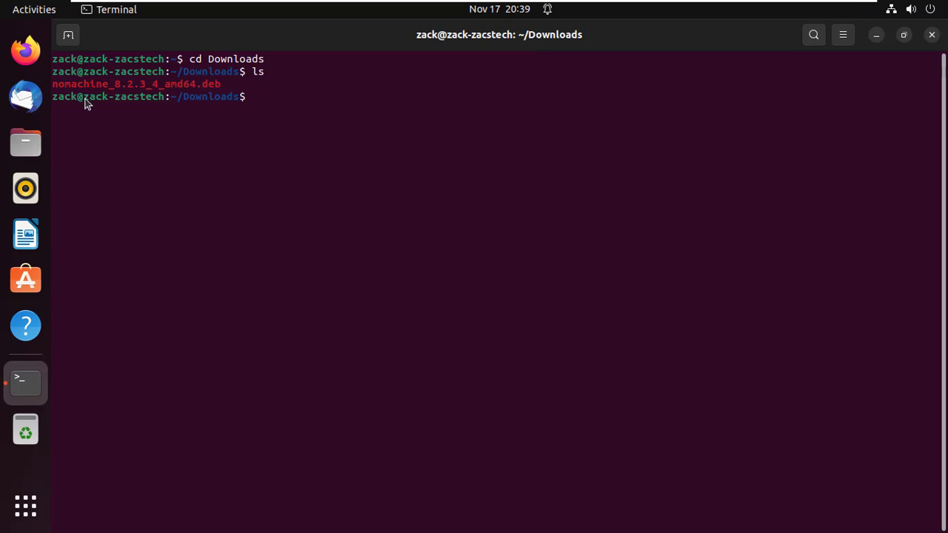
# Build the command 'sudo dpkg -i nomachine_8.2.3_4_amd64.deb' using the copied filename
pyautogui.moveTo(52, 88); pyautogui.dragTo(221, 90)
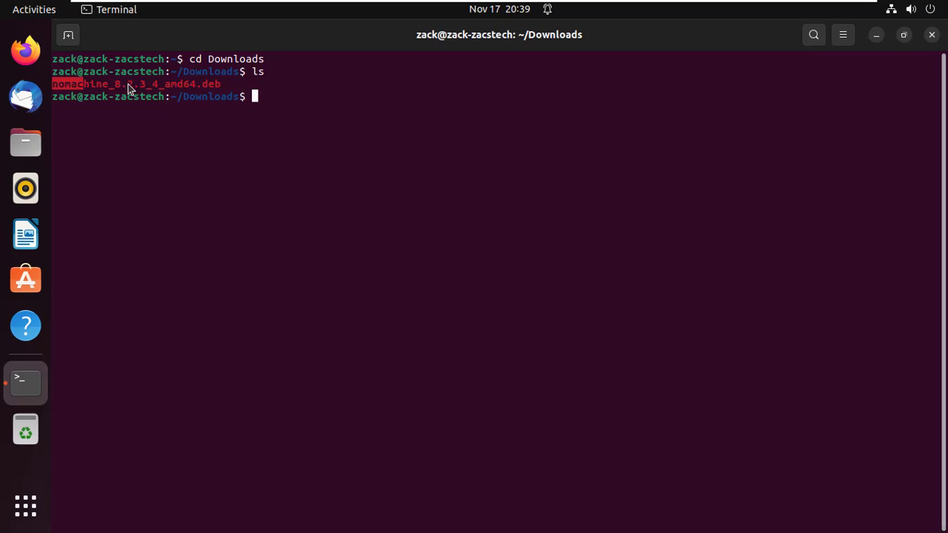
pyautogui.rightClick(218, 89)
pyautogui.click(237, 101)
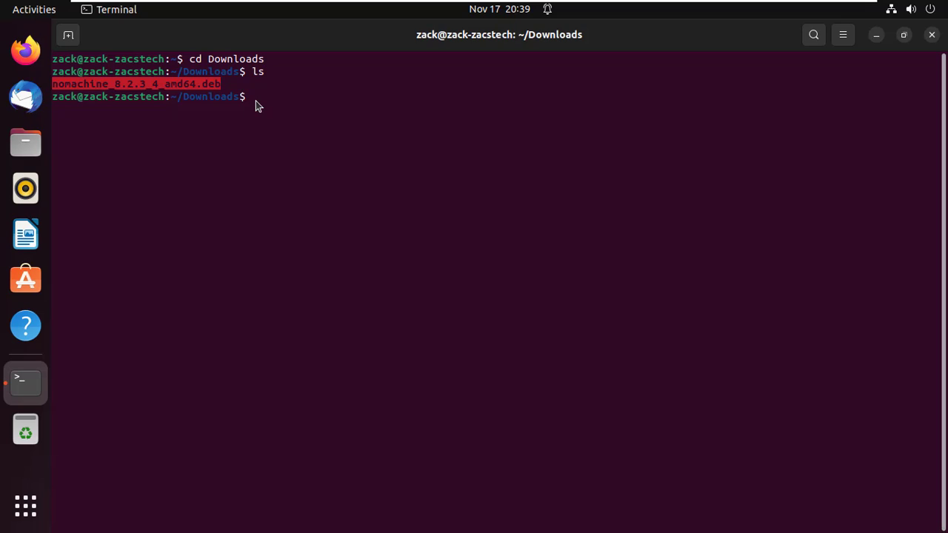
pyautogui.write('sud')
pyautogui.write('o dp')
pyautogui.write('kg -')
pyautogui.write('i')
pyautogui.rightClick(353, 100)
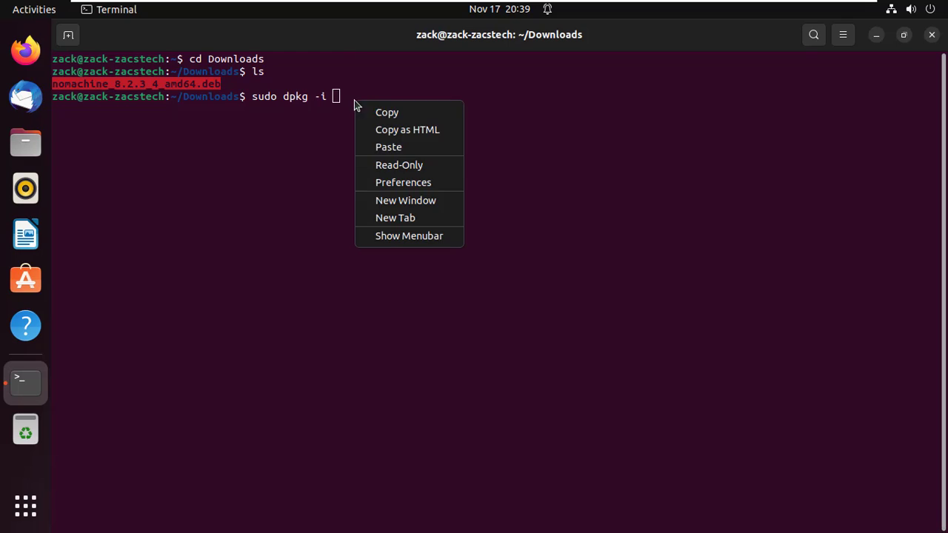
pyautogui.click(383, 146)
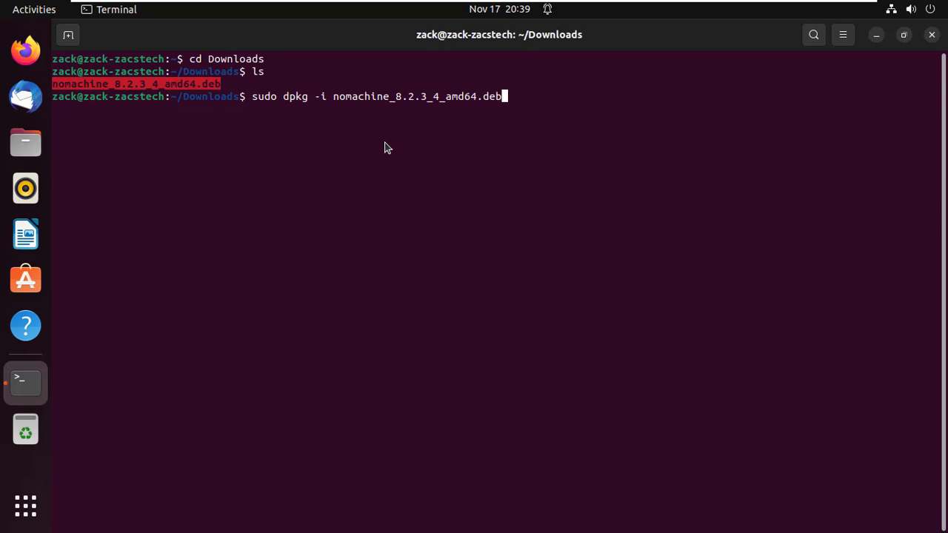
# Run the dpkg install with the sudo password, then minimize Terminal once NX uses port 4000
pyautogui.press('Return')
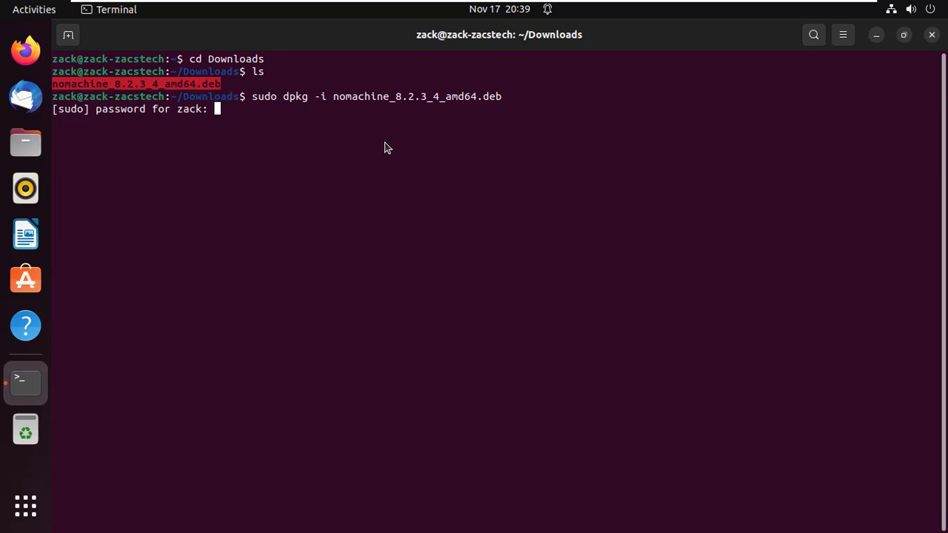
pyautogui.press('Return')
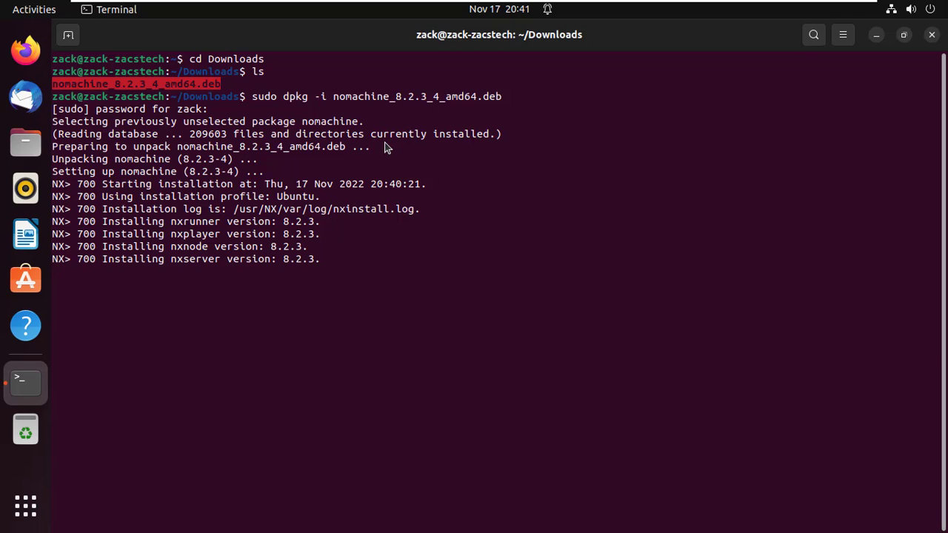
pyautogui.click(875, 35)
pyautogui.moveTo(26, 505)
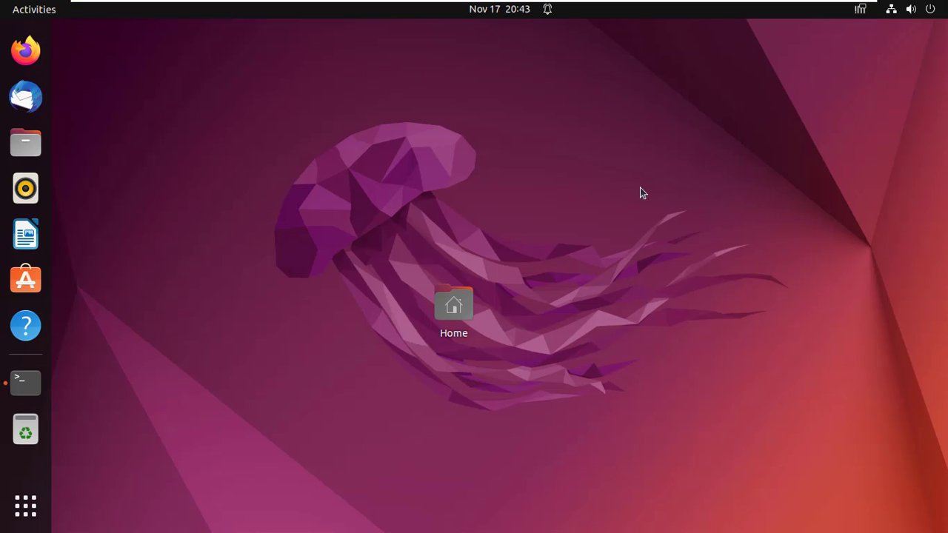
# Launch NoMachine by searching 'nom' in Activities
pyautogui.click(25, 507)
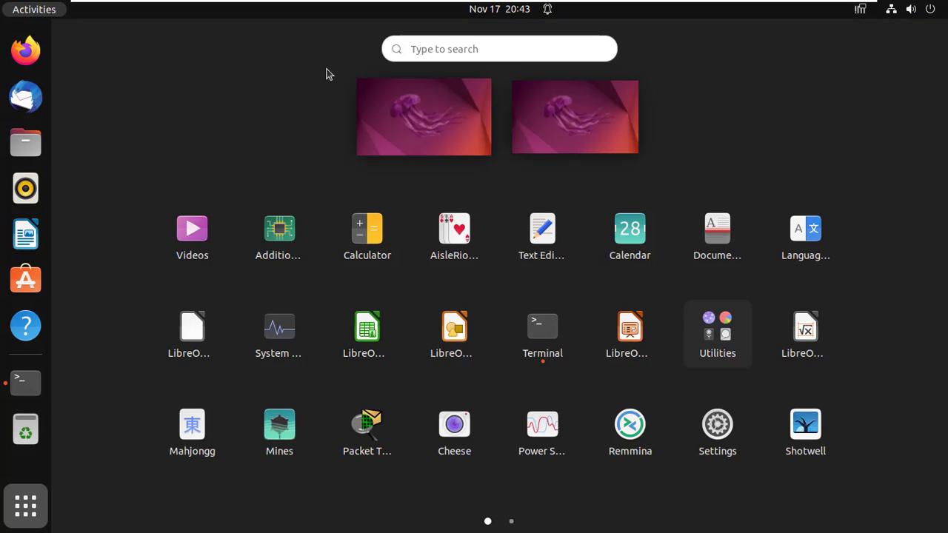
pyautogui.click(440, 49)
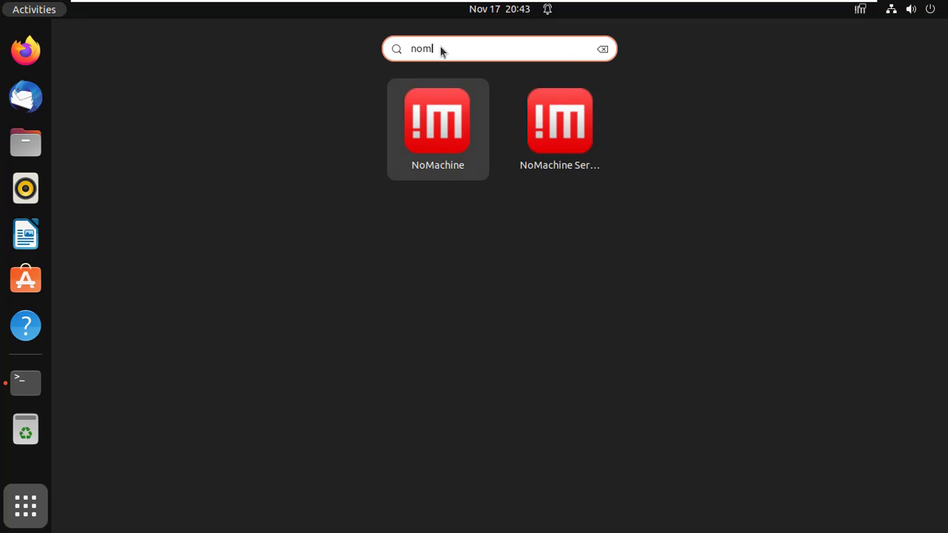
pyautogui.click(440, 121)
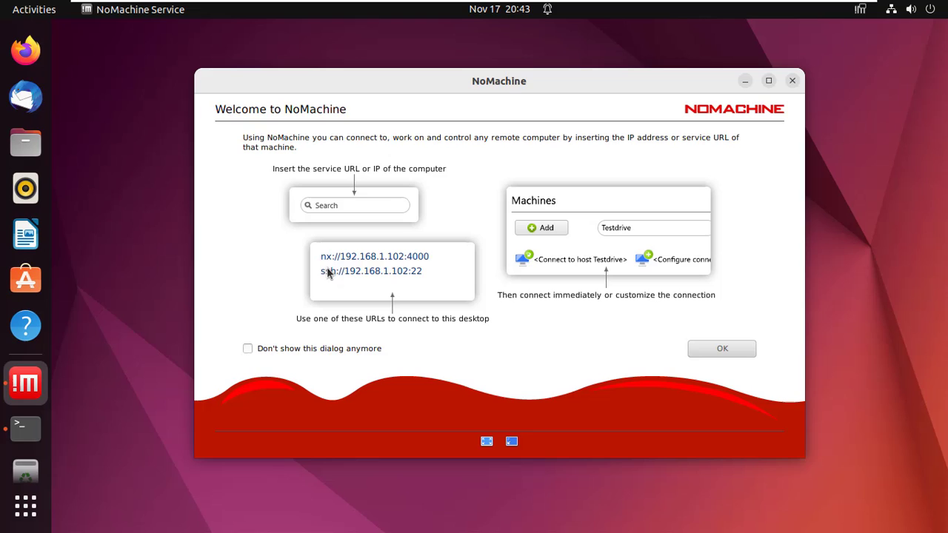
# Dismiss the welcome and Guest desktop sharing pages to reach the Machines list showing Zacstechpc
pyautogui.moveTo(321, 257); pyautogui.dragTo(425, 258)
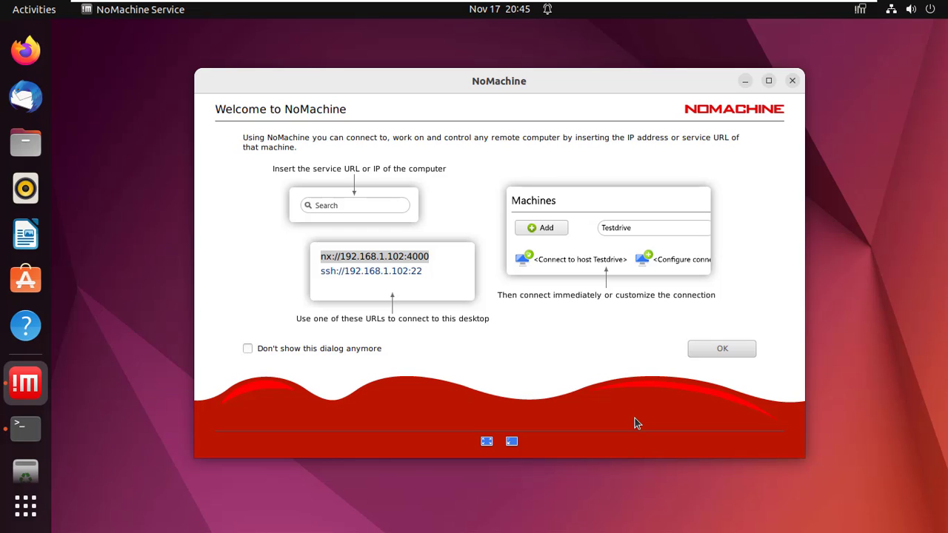
pyautogui.click(728, 355)
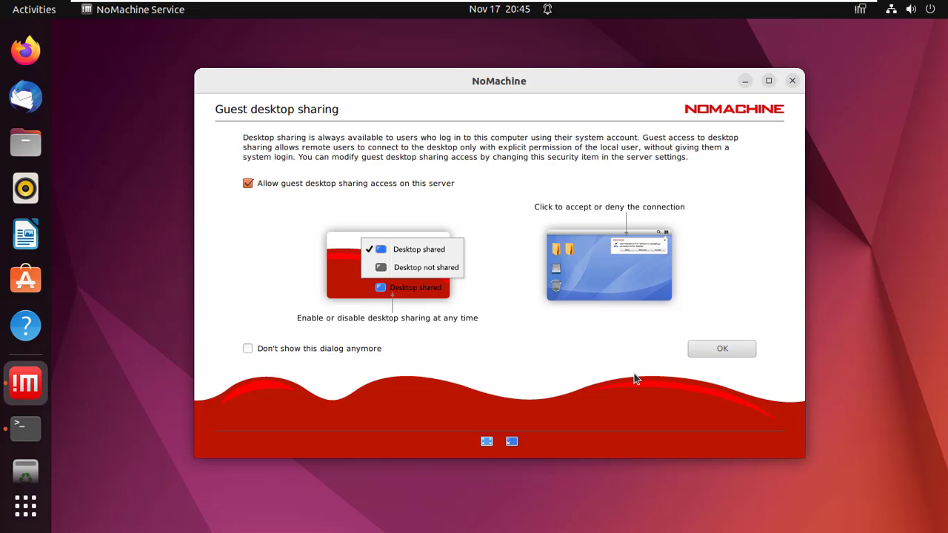
pyautogui.click(743, 348)
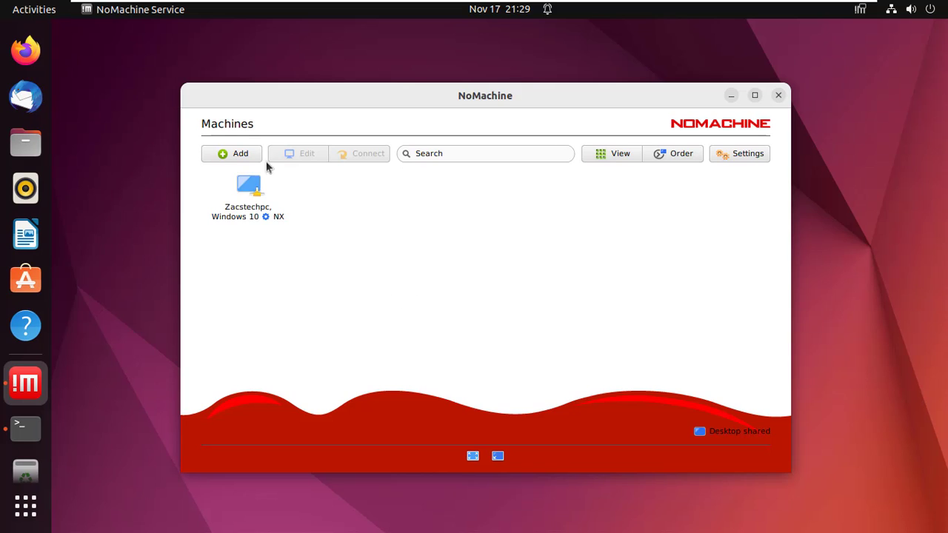
pyautogui.click(244, 207)
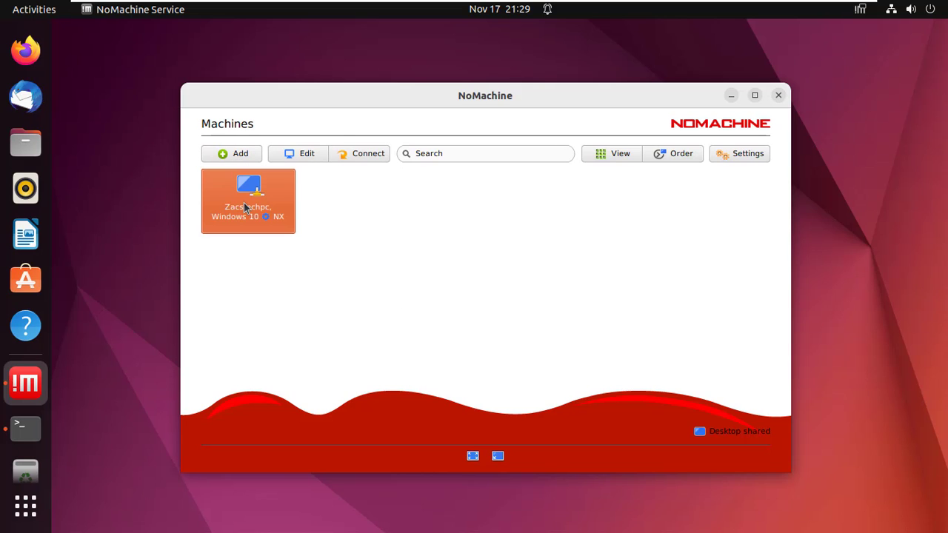
pyautogui.click(687, 176)
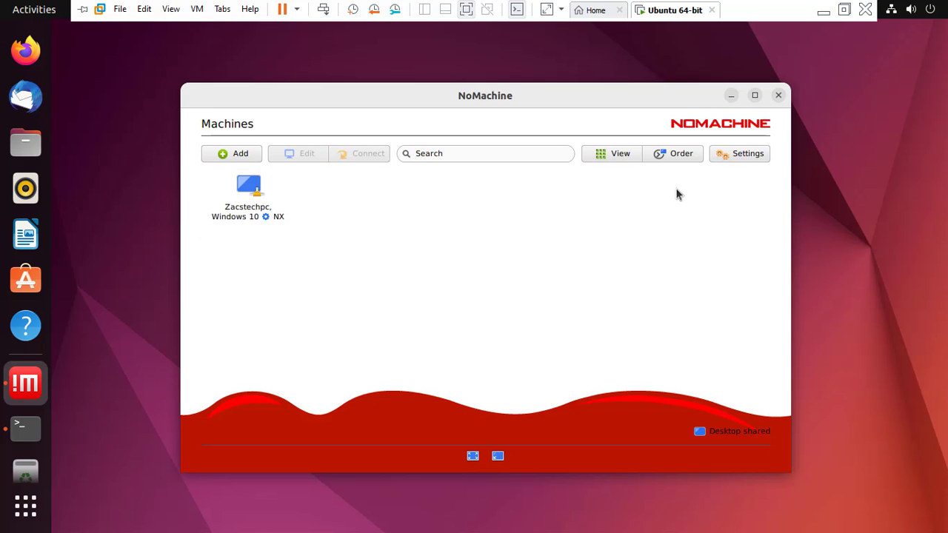
# On Windows, save a new NX connection named Ubuntu for host 192.168.1.102
pyautogui.click(821, 11)
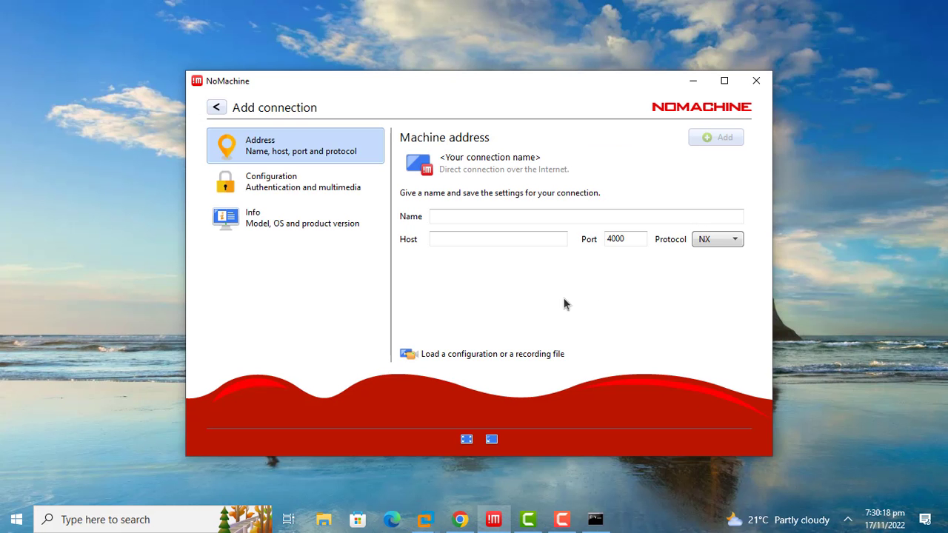
pyautogui.click(216, 108)
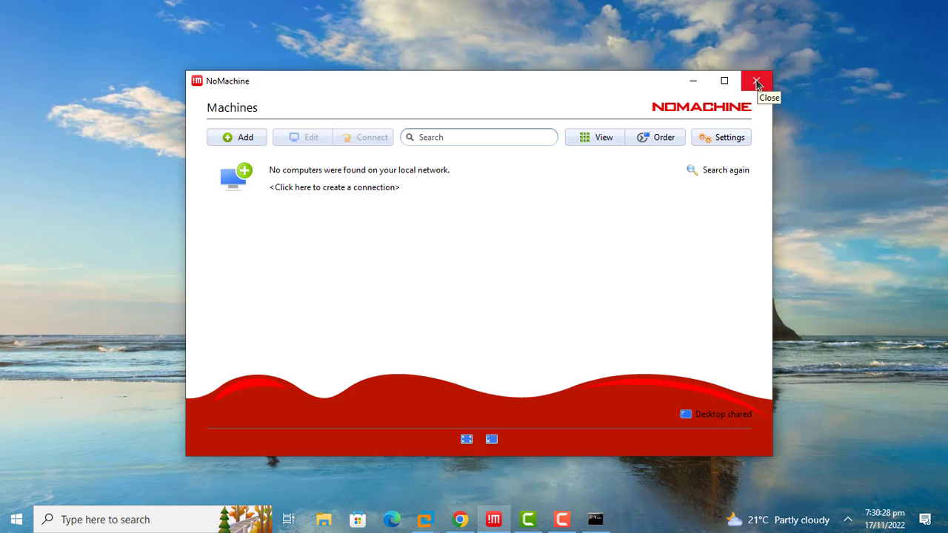
pyautogui.click(365, 189)
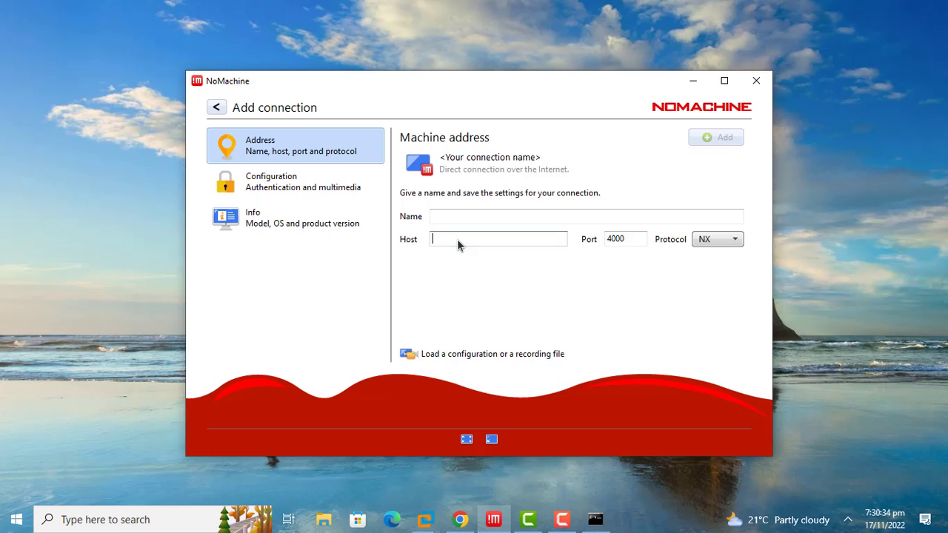
pyautogui.write('192.168.1.102')
pyautogui.click(467, 220)
pyautogui.write('U')
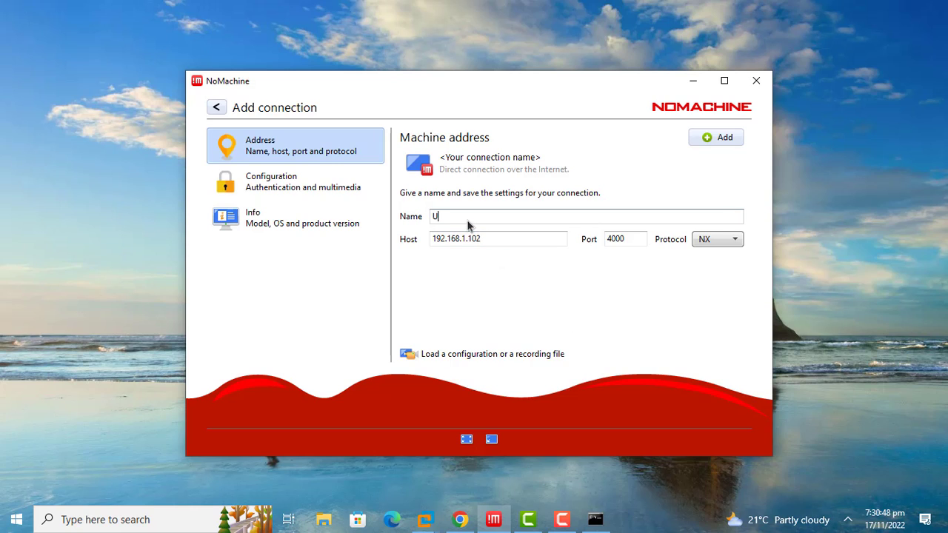
pyautogui.write('bunu')
pyautogui.press('BackSpace')
pyautogui.write('tu')
pyautogui.click(589, 278)
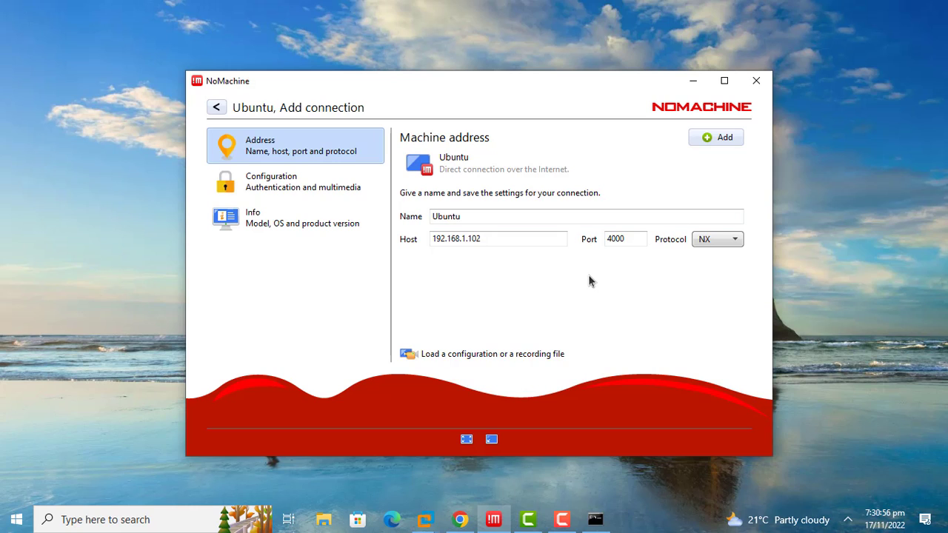
pyautogui.click(726, 139)
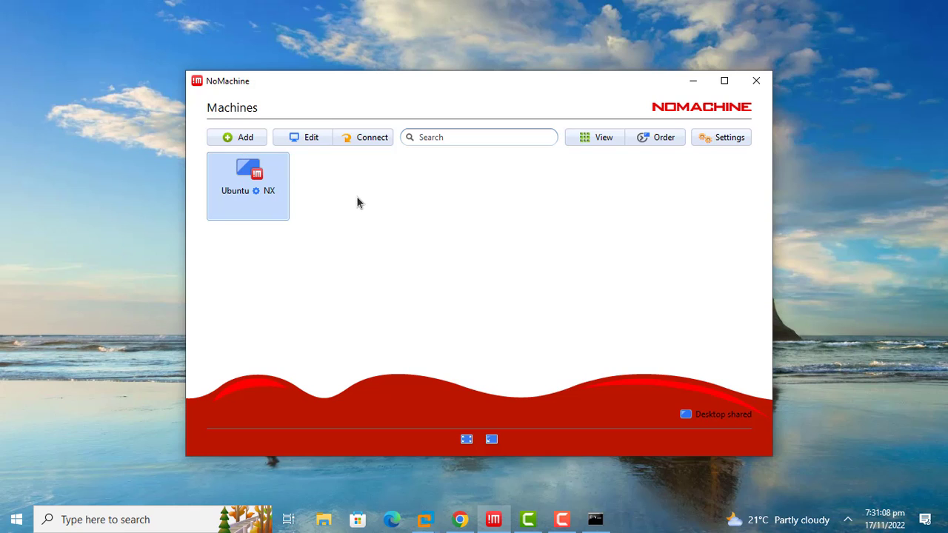
# Connect to Ubuntu, trust its host certificate, and log in as zack
pyautogui.press('Return')
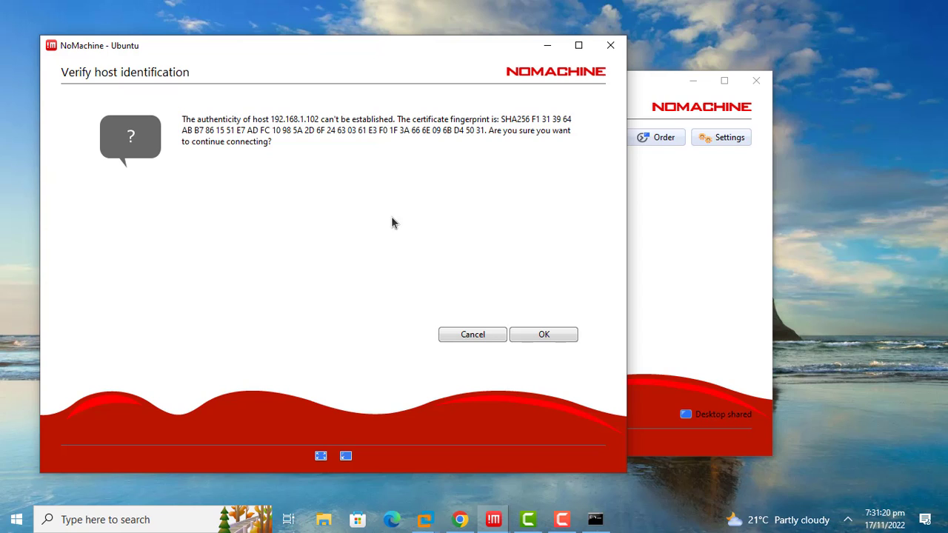
pyautogui.click(564, 333)
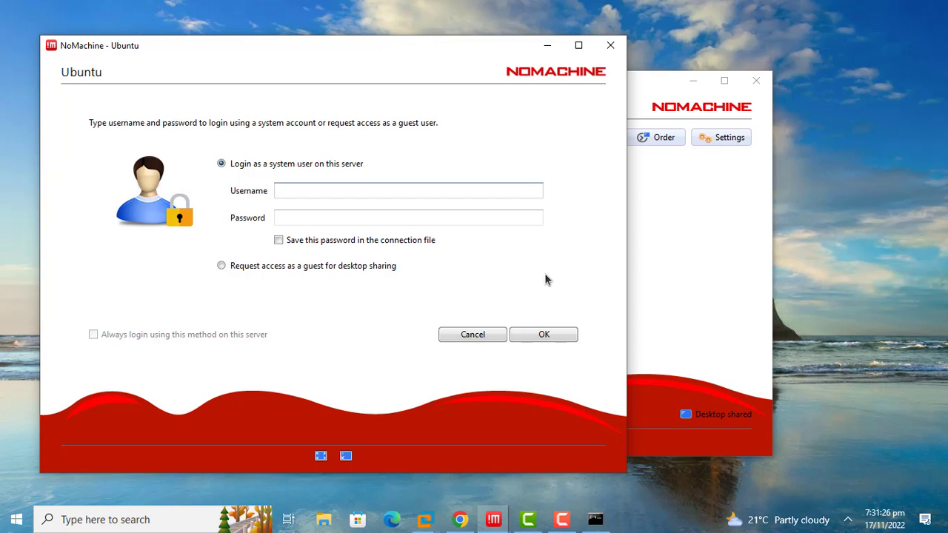
pyautogui.write('zack')
pyautogui.press('Tab')
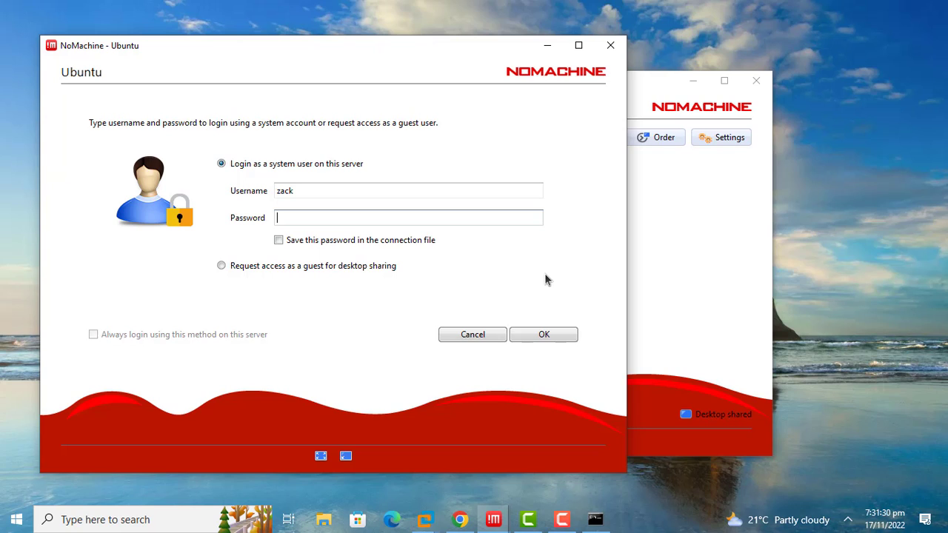
pyautogui.write('•••••••••')
pyautogui.click(559, 334)
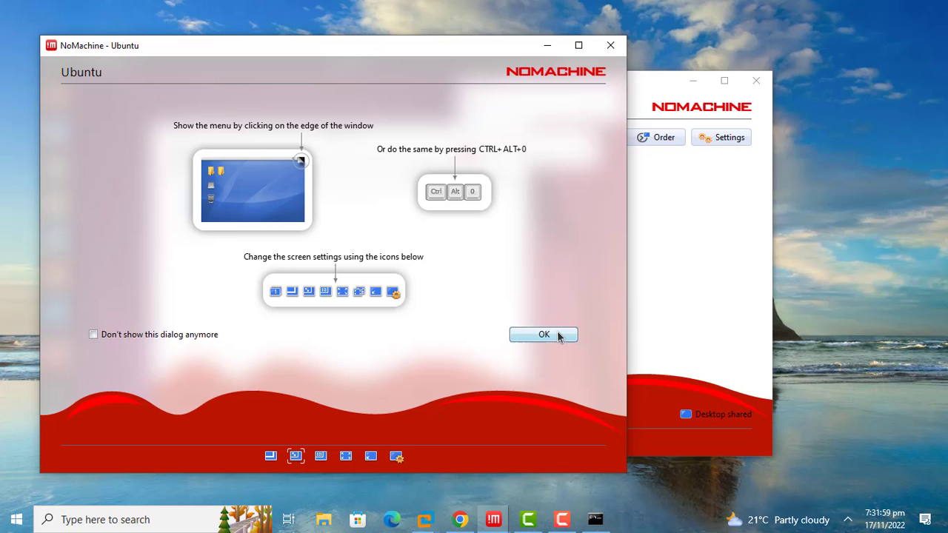
# Dismiss the four tips pages and maximize the viewer to show the remote Ubuntu desktop
pyautogui.click(559, 335)
pyautogui.click(557, 333)
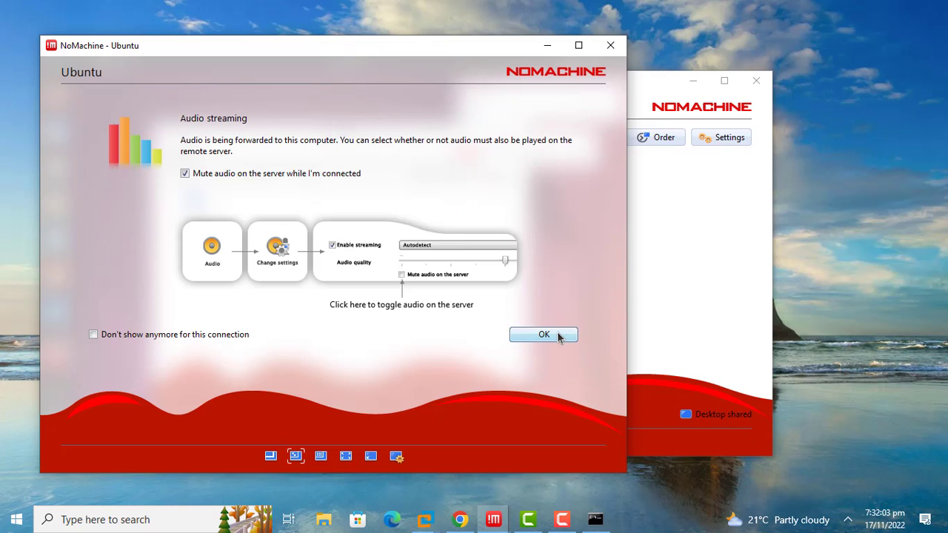
pyautogui.click(557, 335)
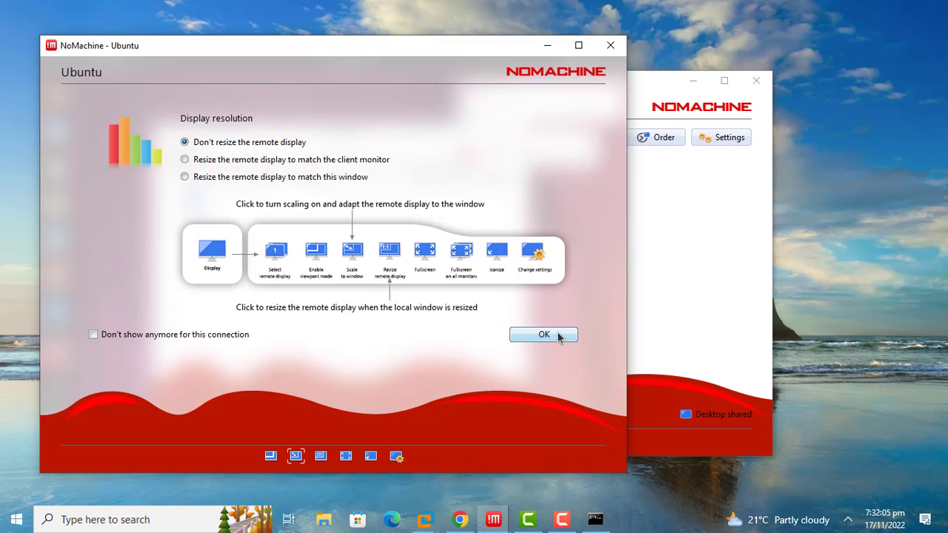
pyautogui.click(557, 335)
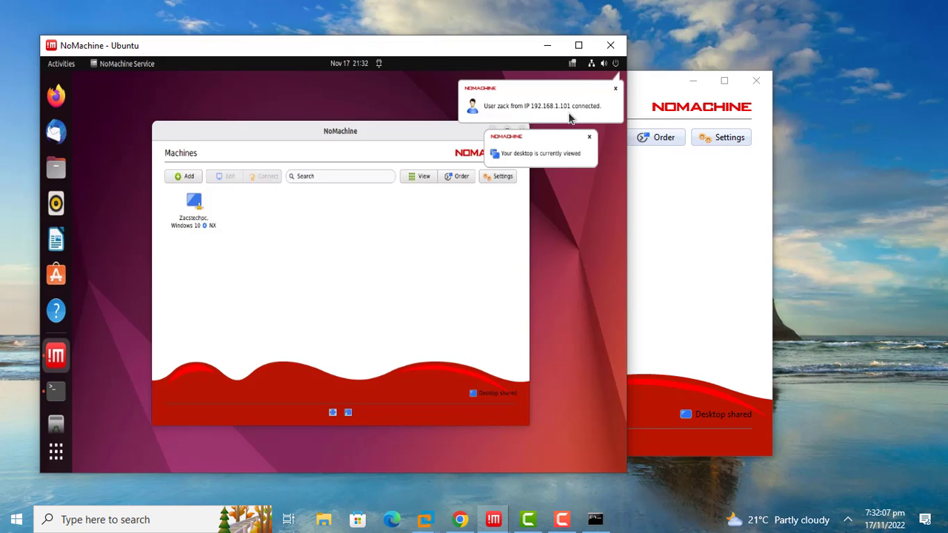
pyautogui.click(578, 45)
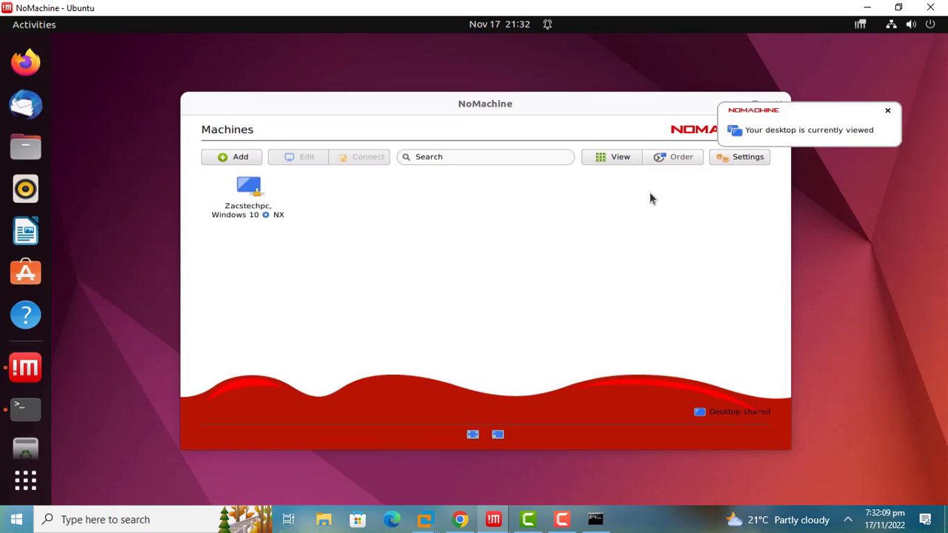